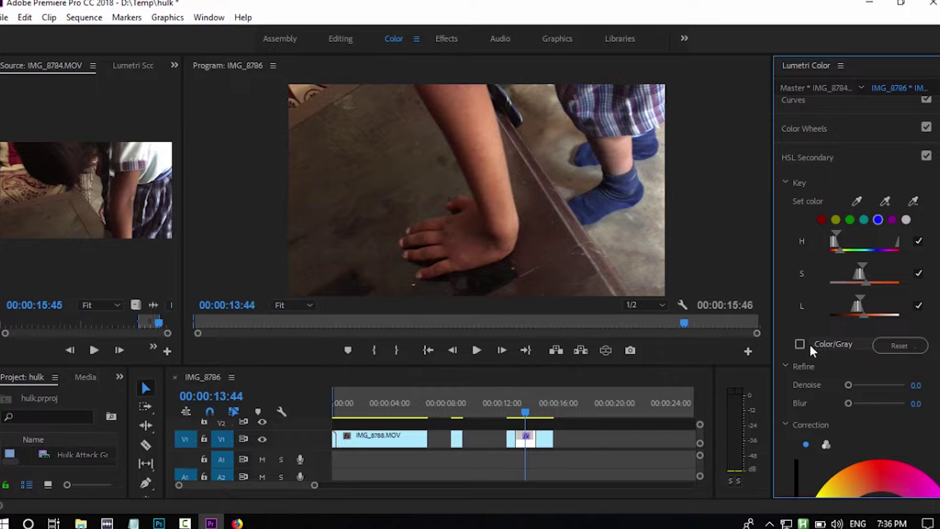
# - Turn on the Color/Gray preview in HSL Secondary and sample the forearm's skin as the key colour
pyautogui.click(798, 344)
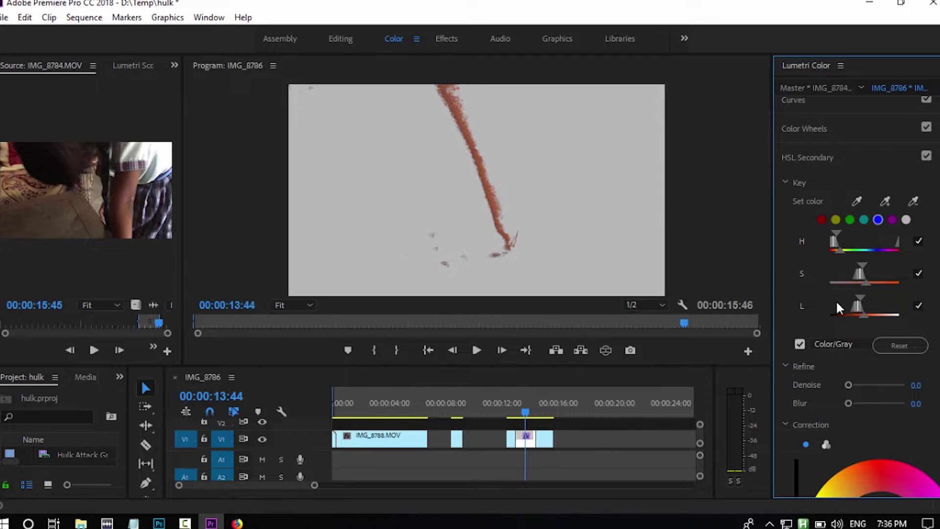
pyautogui.click(857, 200)
pyautogui.click(468, 175)
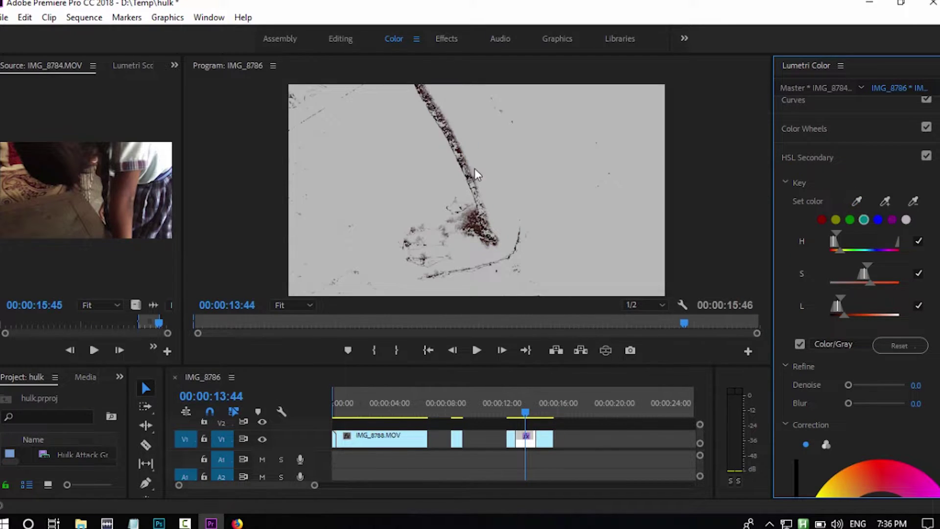
pyautogui.click(857, 200)
pyautogui.click(483, 142)
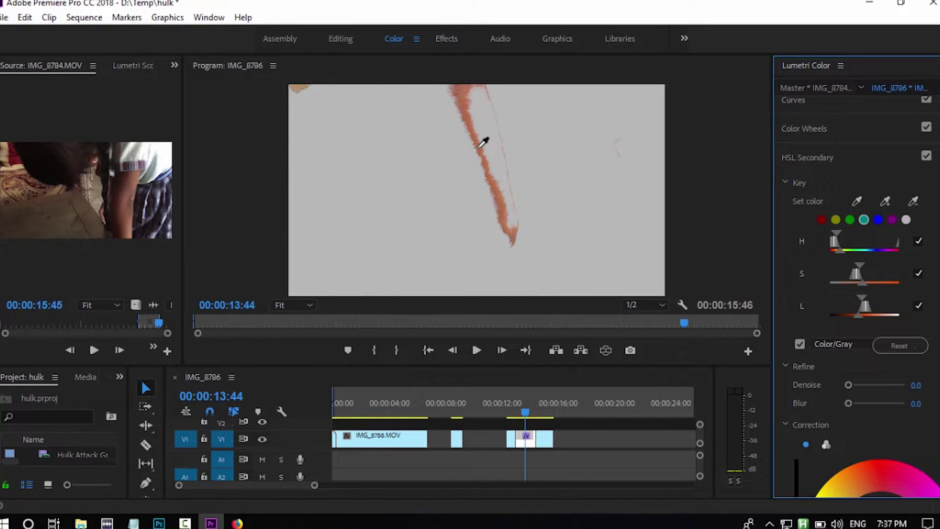
# - Add the forearm's lighter and darker skin tones to the HSL Secondary key
pyautogui.click(885, 201)
pyautogui.click(495, 141)
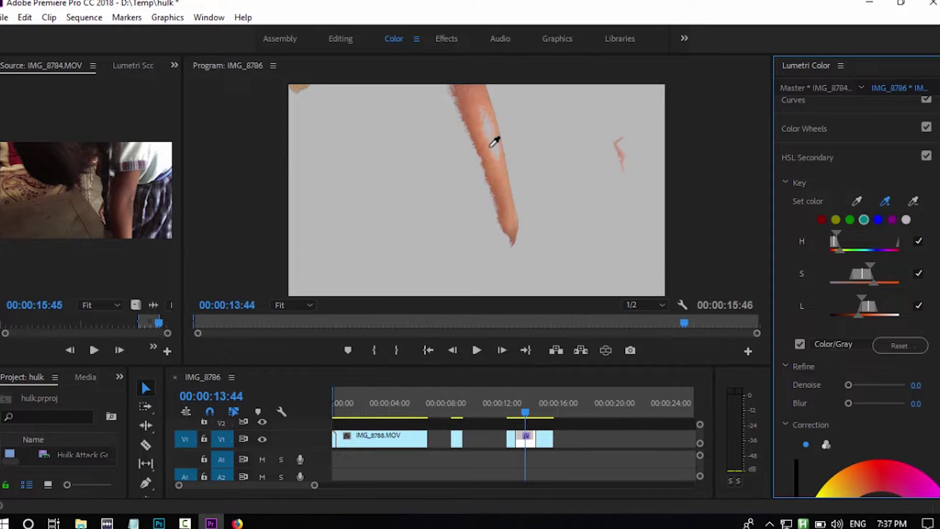
pyautogui.click(885, 202)
pyautogui.click(469, 156)
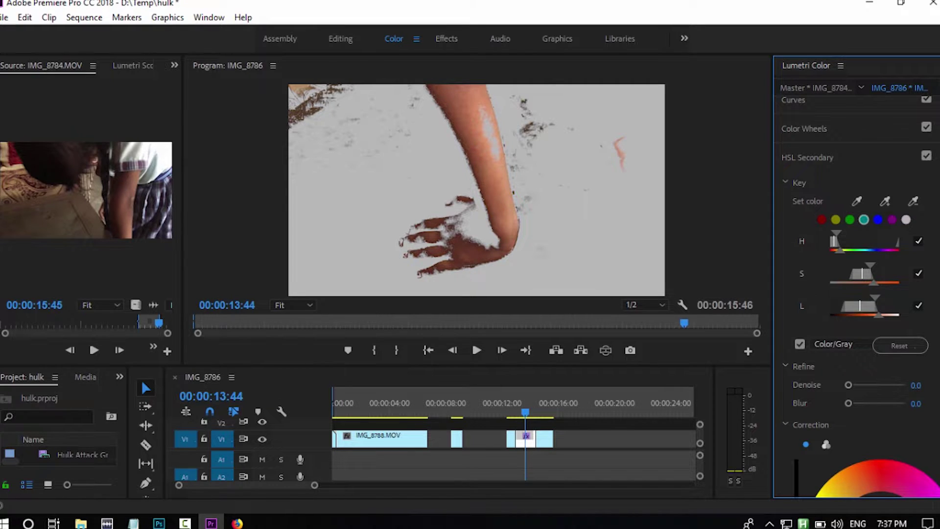
# - Try to subtract the carpet colour in the frame's corner from the HSL Secondary key
pyautogui.scroll(-1, 860, 297)
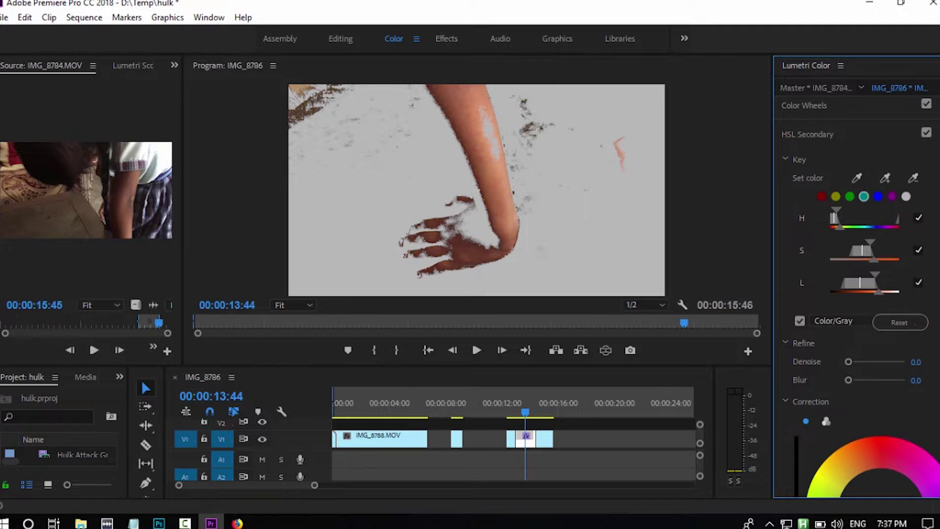
pyautogui.scroll(1, 918, 260)
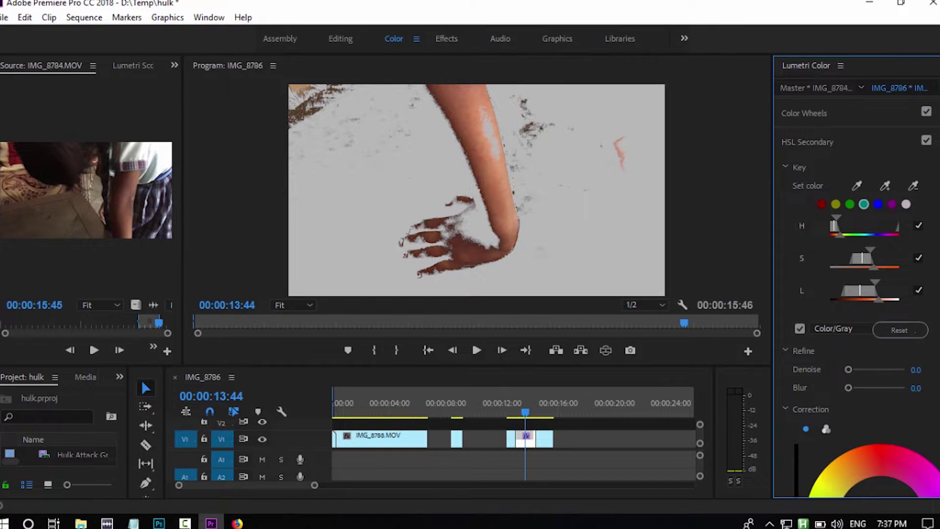
pyautogui.click(913, 185)
pyautogui.click(303, 110)
# - Set the HSL Secondary correction's tint to -100 to turn the keyed skin green
pyautogui.scroll(-3, 856, 301)
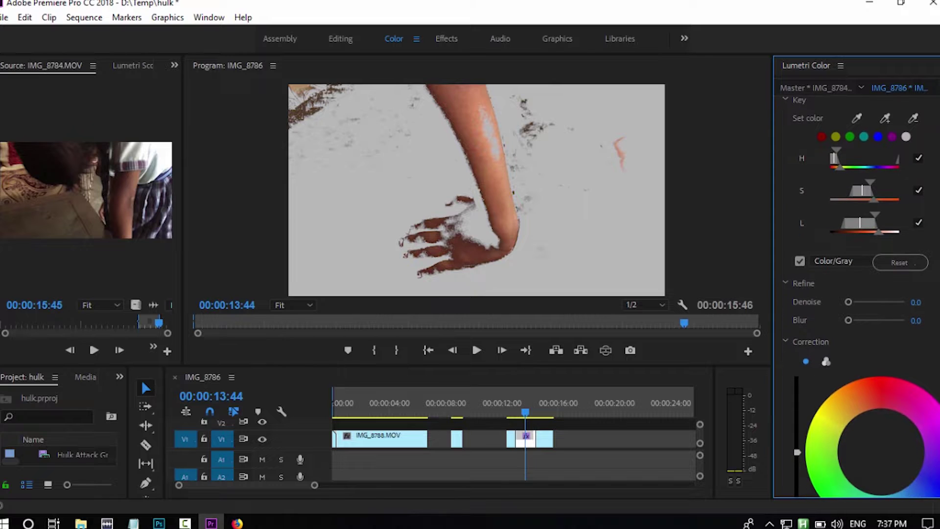
pyautogui.scroll(-5, 857, 301)
pyautogui.click(879, 390)
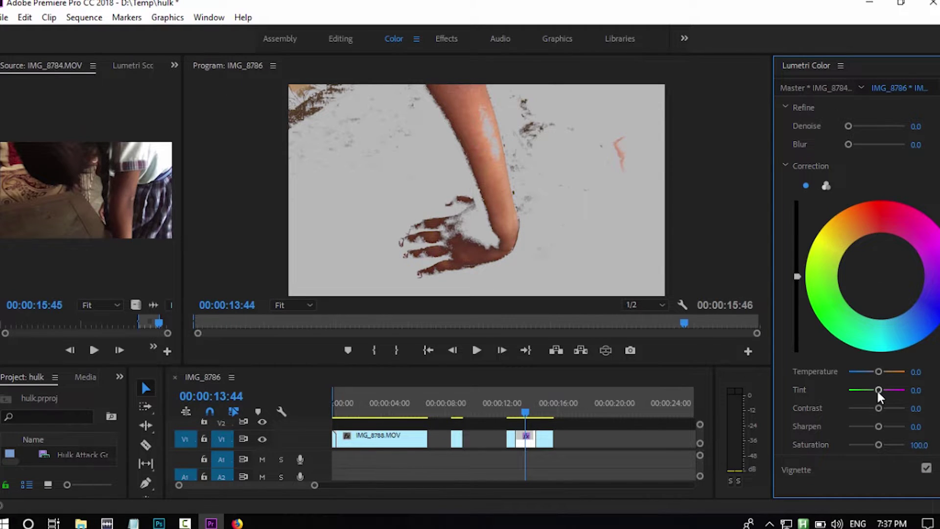
pyautogui.moveTo(879, 393); pyautogui.dragTo(832, 388)
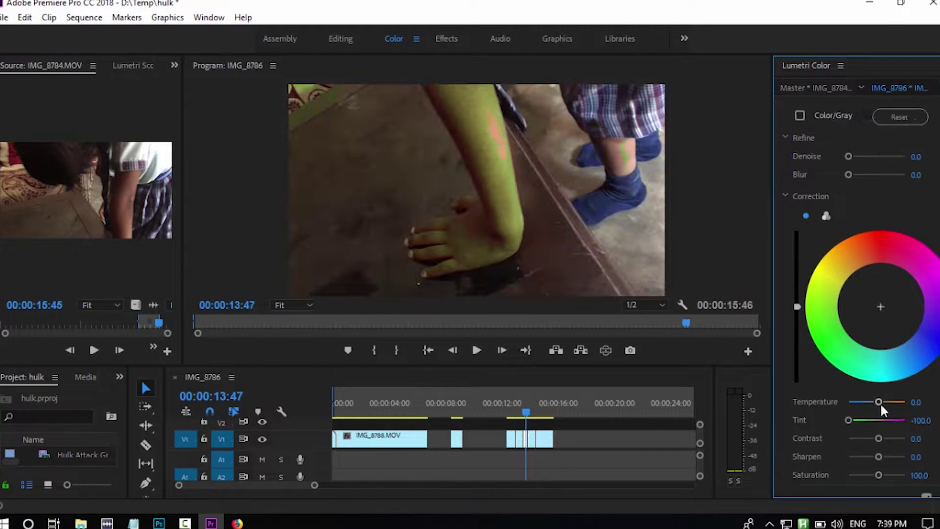
# - Raise the HSL Secondary correction's temperature to 25.9 and its contrast to about 21
pyautogui.moveTo(877, 403); pyautogui.dragTo(838, 424)
pyautogui.moveTo(878, 439)
pyautogui.mouseDown()
pyautogui.moveTo(902, 442)
pyautogui.moveTo(870, 443)
pyautogui.moveTo(881, 442)
pyautogui.mouseUp()
pyautogui.scroll(-1, 876, 443)
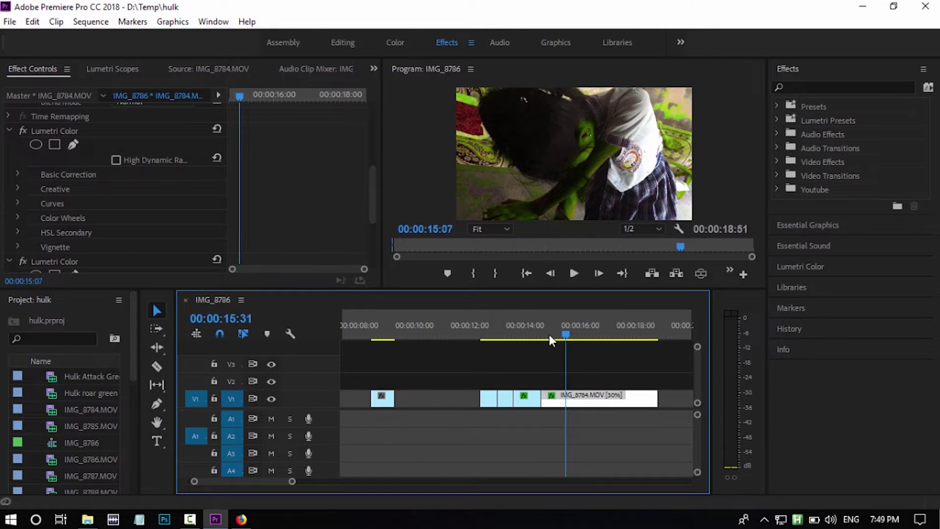
# - Move the playhead to 00:00:14:39 at the start of the IMG_8784.MOV clip and select its first Lumetri Color effect
pyautogui.moveTo(544, 334); pyautogui.dragTo(542, 333)
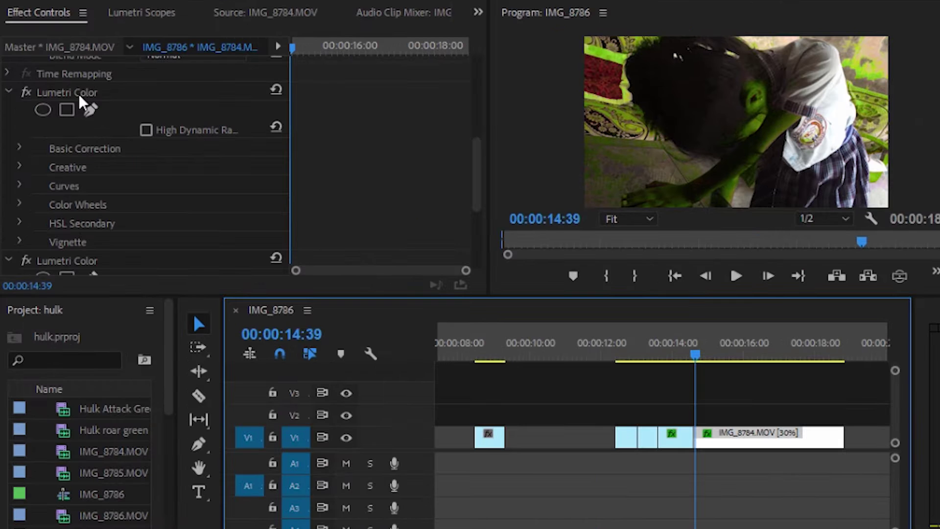
pyautogui.click(64, 133)
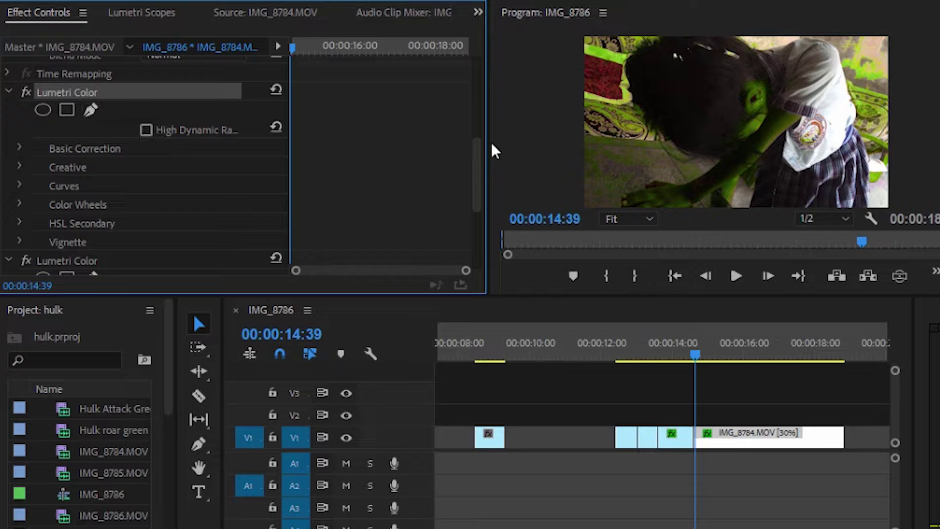
pyautogui.moveTo(476, 155); pyautogui.dragTo(475, 128)
pyautogui.click(161, 99)
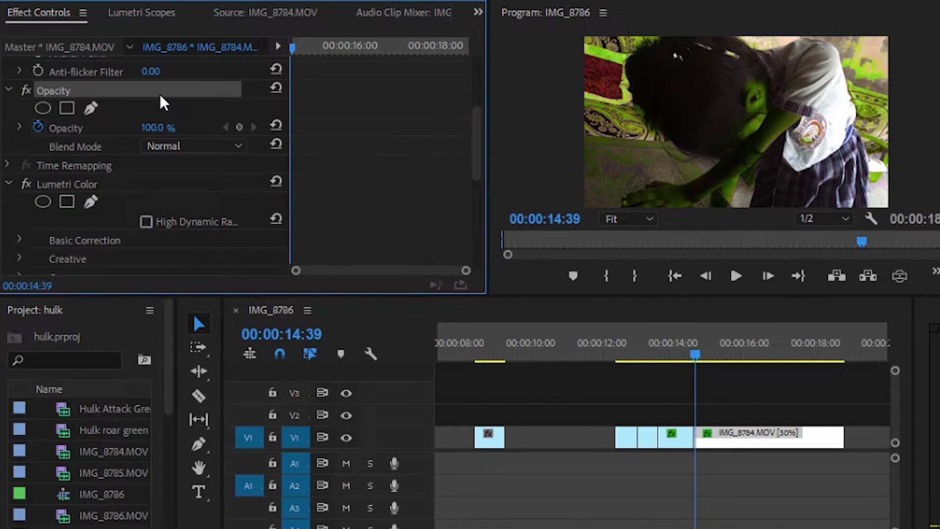
pyautogui.moveTo(477, 130); pyautogui.dragTo(474, 152)
pyautogui.click(134, 135)
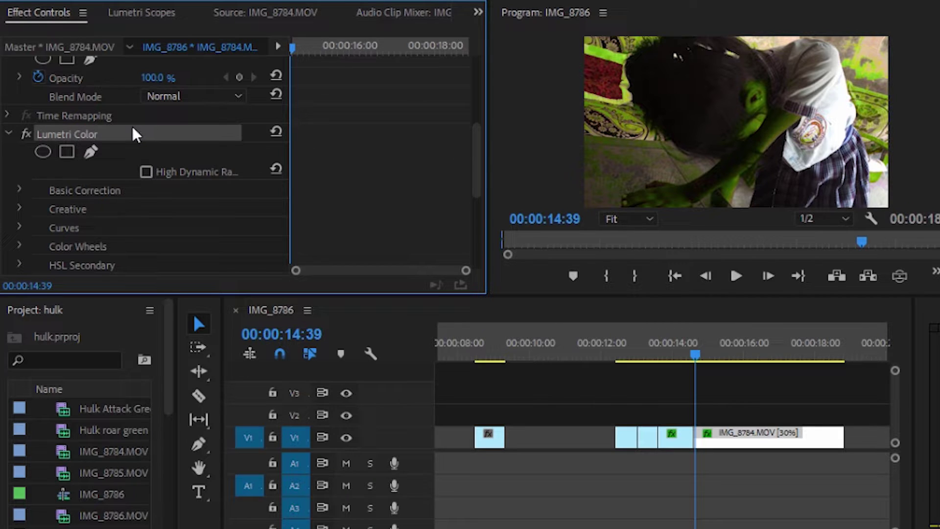
# - Draw a freehand mask on the first Lumetri Color effect, tracing along the arm, around the head and down past the shoulder
pyautogui.click(91, 151)
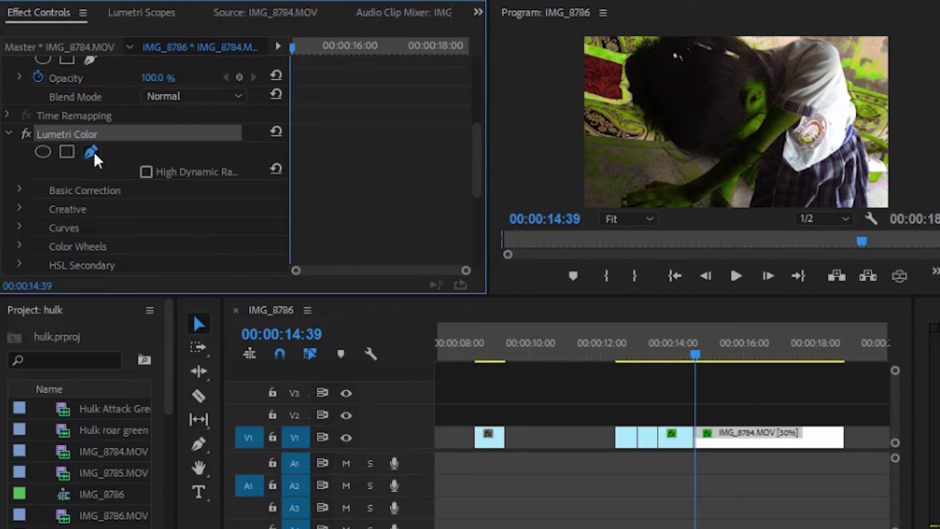
pyautogui.click(847, 71)
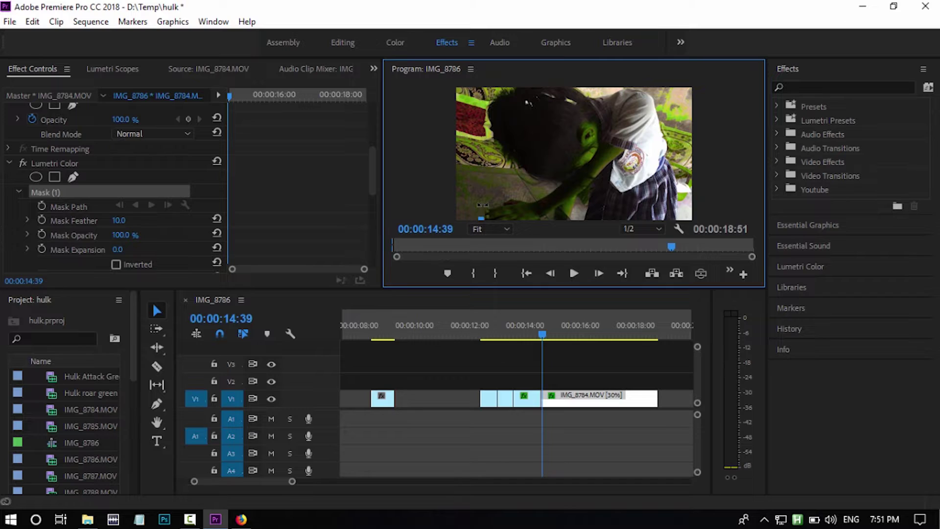
pyautogui.click(483, 199)
pyautogui.click(502, 195)
pyautogui.click(528, 195)
pyautogui.click(558, 177)
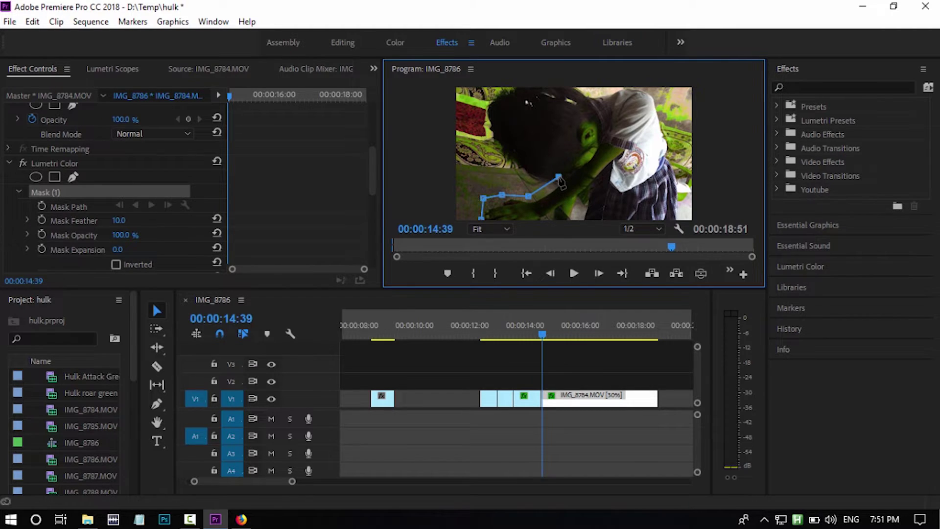
pyautogui.click(524, 162)
pyautogui.click(512, 129)
pyautogui.click(535, 102)
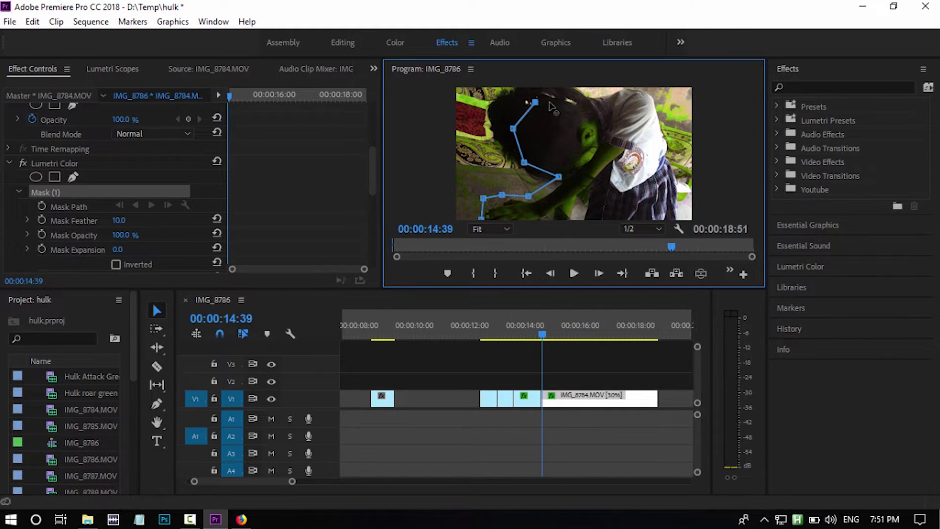
pyautogui.click(570, 105)
pyautogui.click(612, 113)
pyautogui.click(628, 137)
pyautogui.click(639, 155)
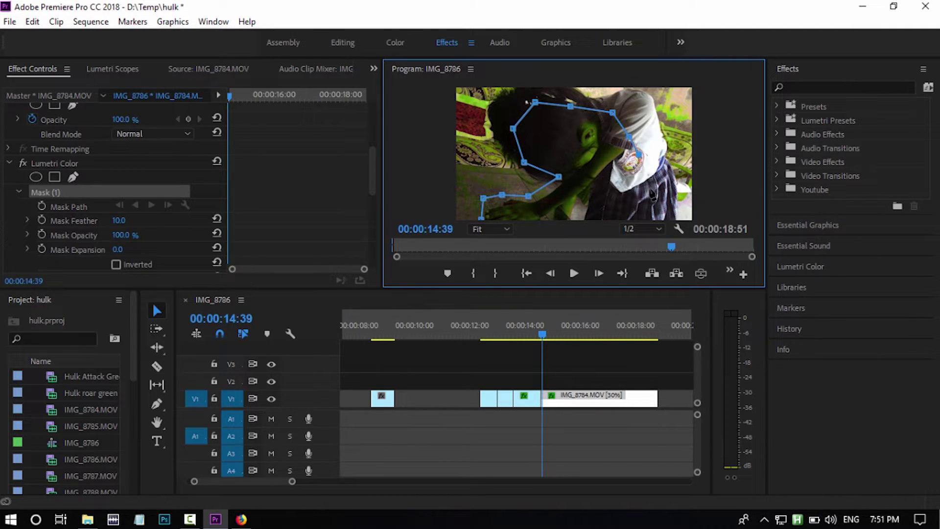
pyautogui.click(649, 189)
pyautogui.click(678, 217)
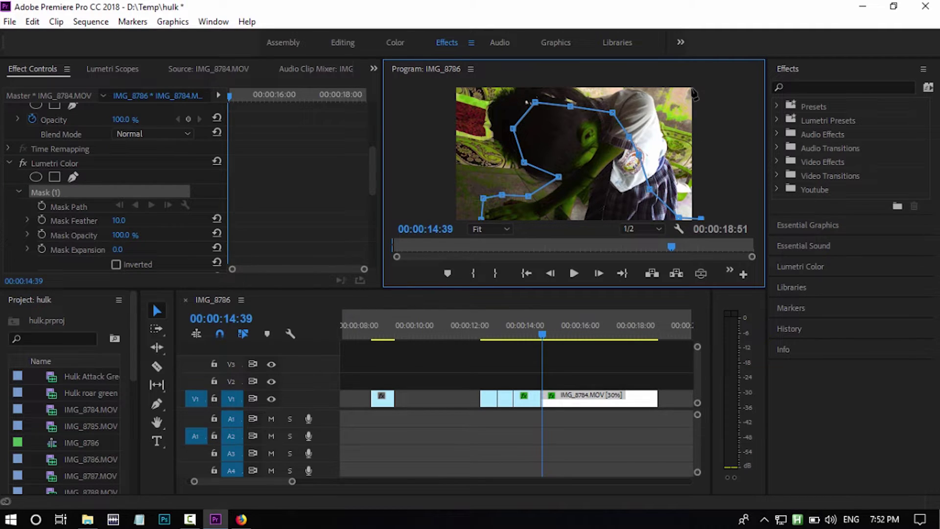
# - Close the mask path around the frame's outer corners back to its first point and nudge the points near the hand onto the edge
pyautogui.click(690, 90)
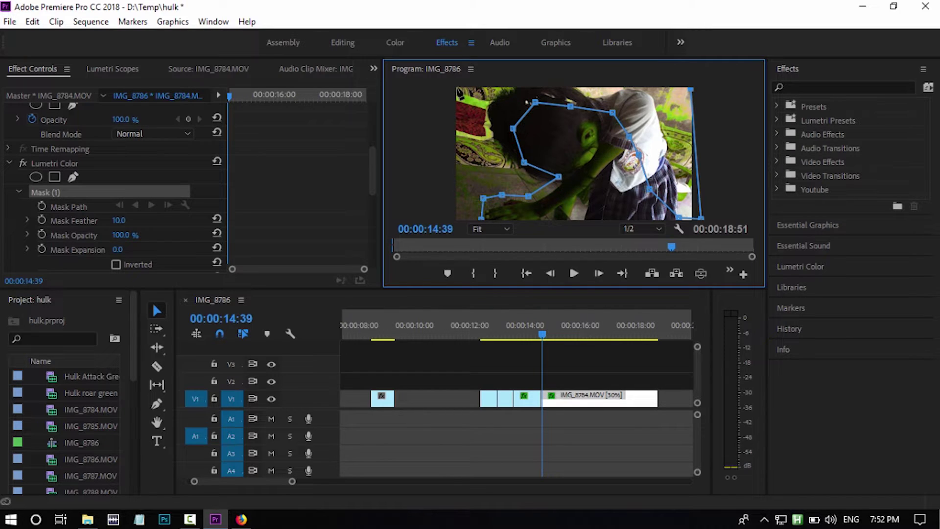
pyautogui.click(456, 89)
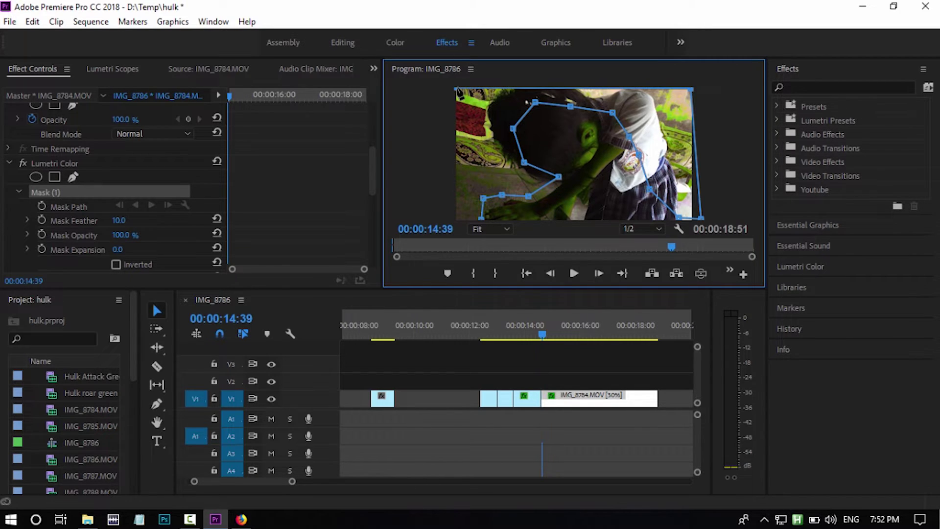
pyautogui.click(458, 218)
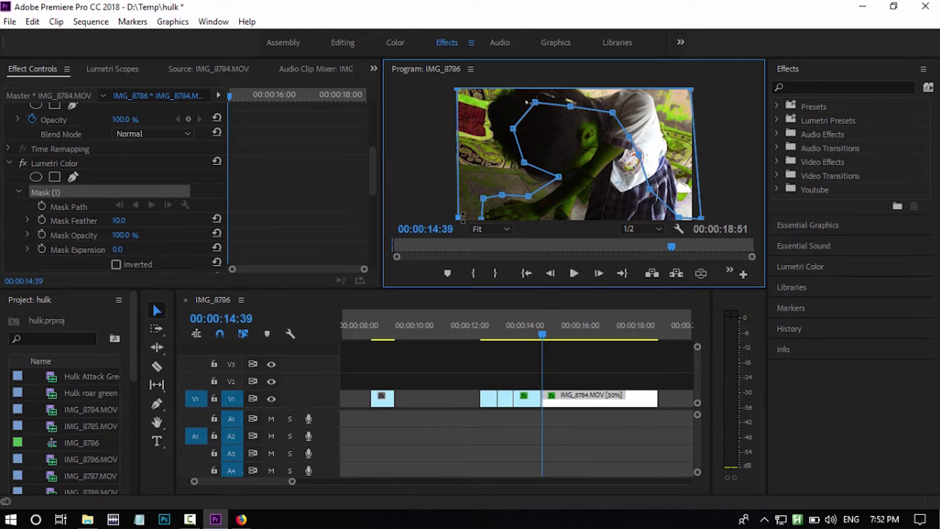
pyautogui.click(482, 218)
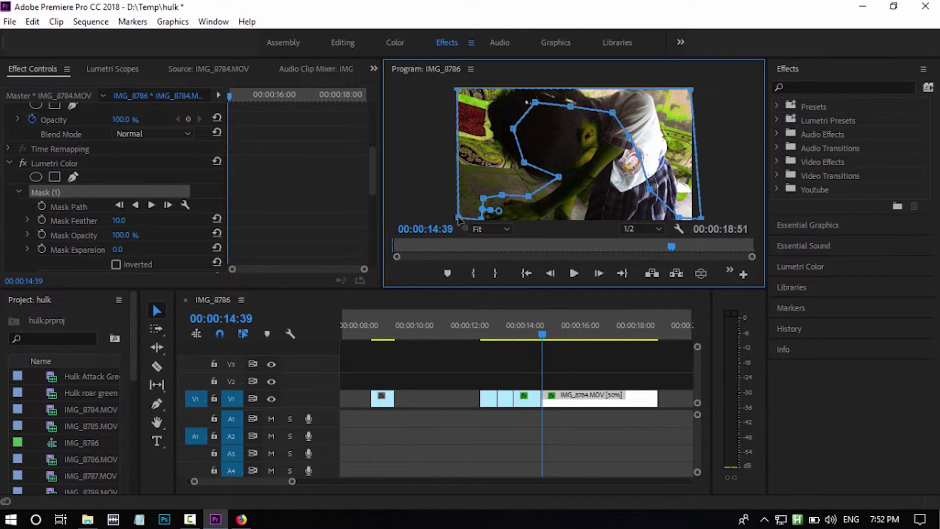
pyautogui.moveTo(457, 219); pyautogui.dragTo(455, 221)
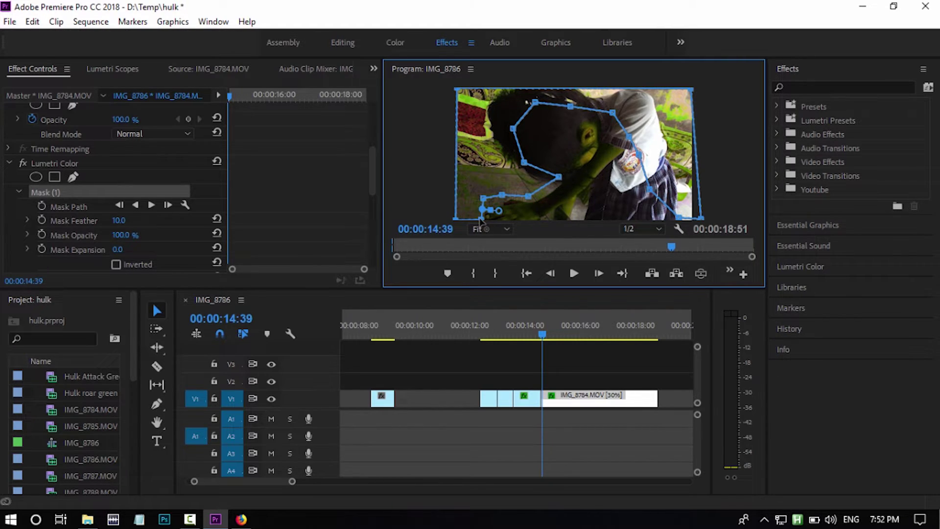
pyautogui.moveTo(483, 210); pyautogui.dragTo(483, 213)
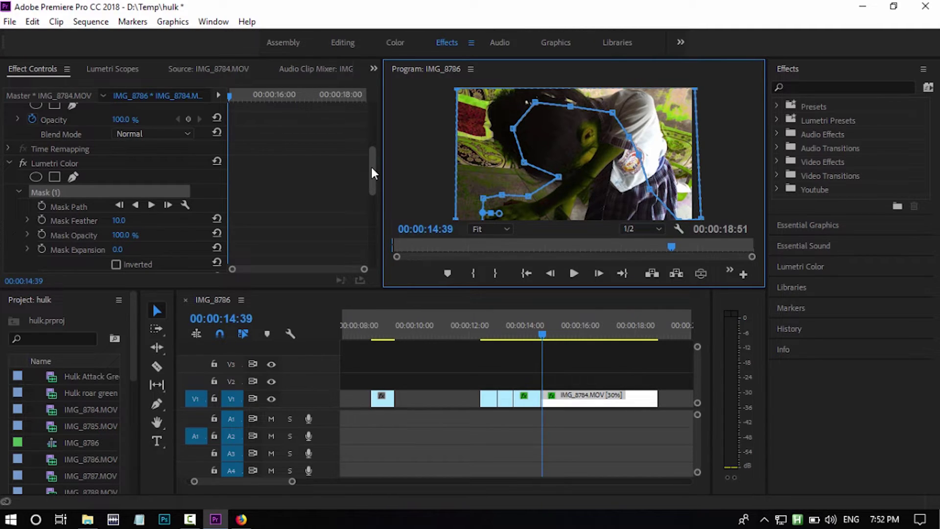
# - Invert Mask (1) of the first Lumetri Color effect and copy the mask
pyautogui.moveTo(372, 174); pyautogui.dragTo(371, 180)
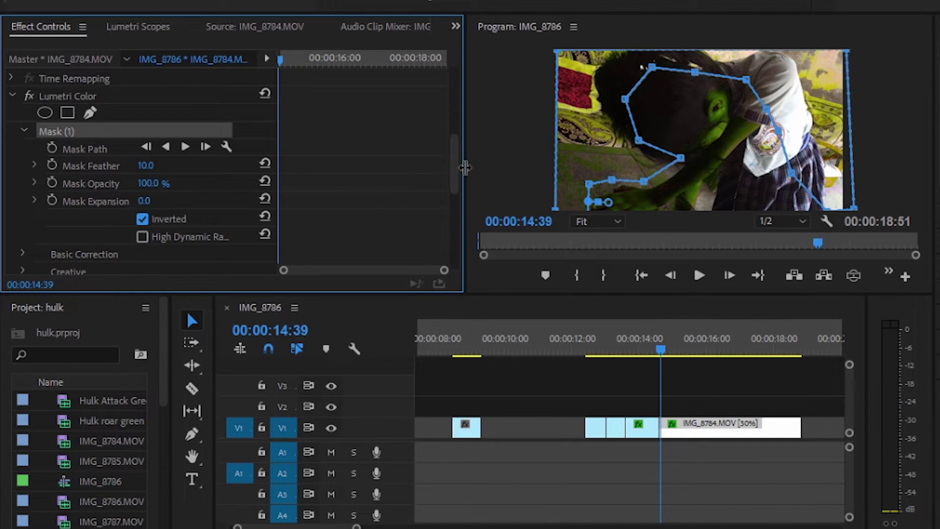
pyautogui.moveTo(456, 167)
pyautogui.mouseDown()
pyautogui.moveTo(451, 228)
pyautogui.moveTo(448, 181)
pyautogui.mouseUp()
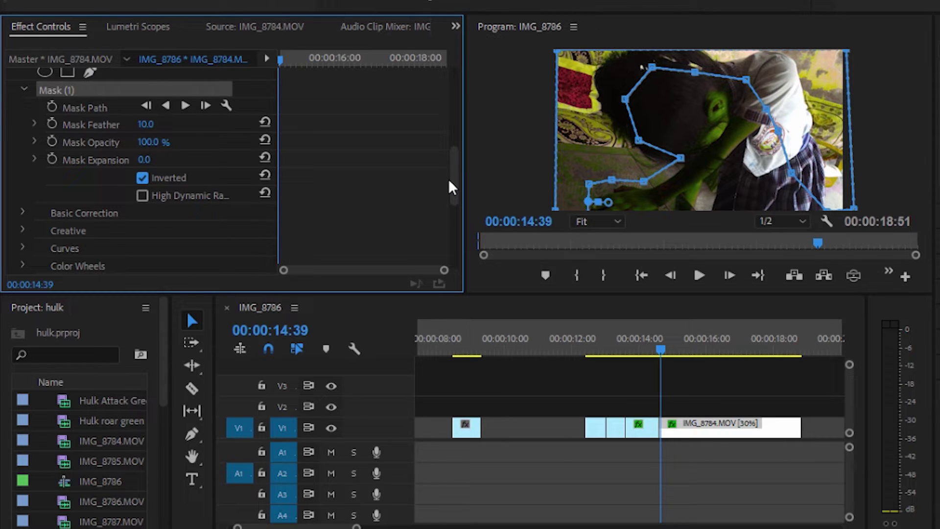
pyautogui.scroll(1, 448, 178)
pyautogui.rightClick(112, 119)
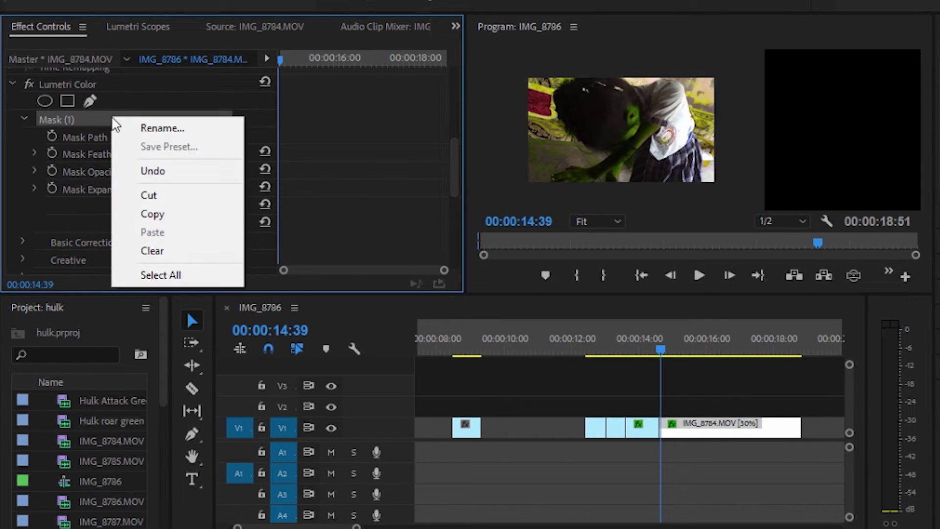
pyautogui.click(162, 214)
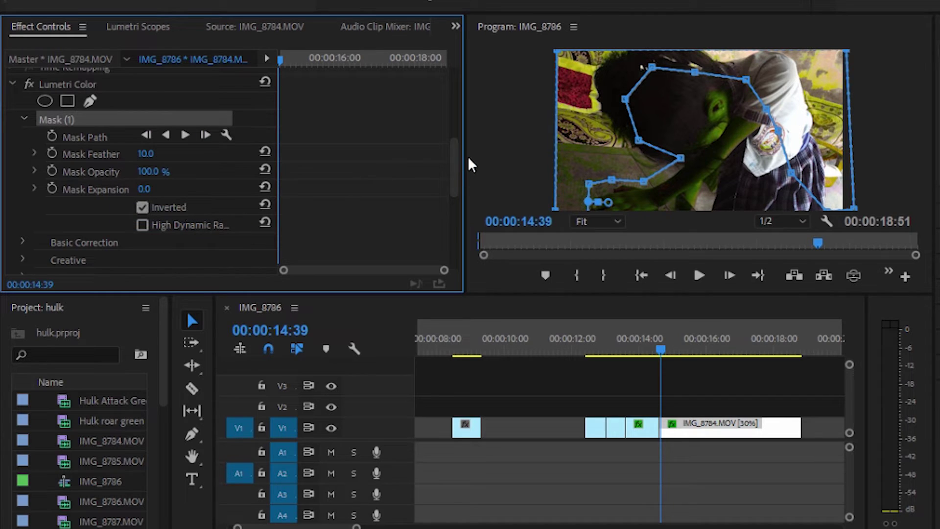
# - Paste the copied mask onto the clip's second Lumetri Color effect
pyautogui.moveTo(456, 164); pyautogui.dragTo(455, 183)
pyautogui.moveTo(455, 198); pyautogui.dragTo(455, 204)
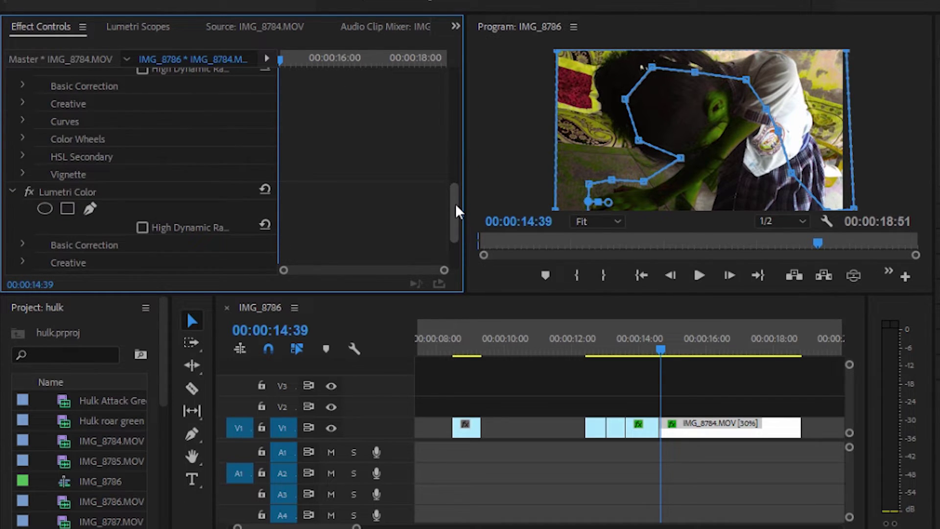
pyautogui.rightClick(191, 184)
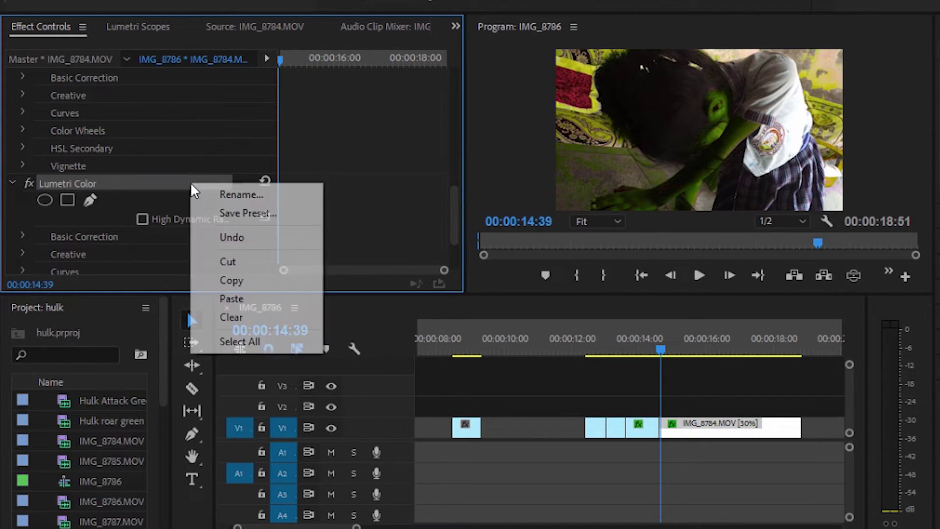
pyautogui.click(243, 293)
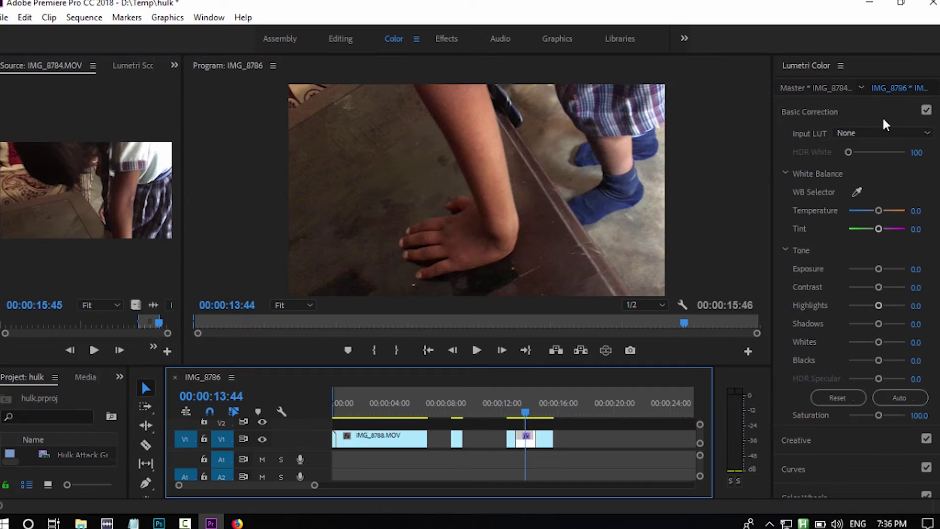
# - Key the forearm's skin in HSL Secondary with the Color/Gray preview on, and adjust the correction's contrast
pyautogui.click(883, 119)
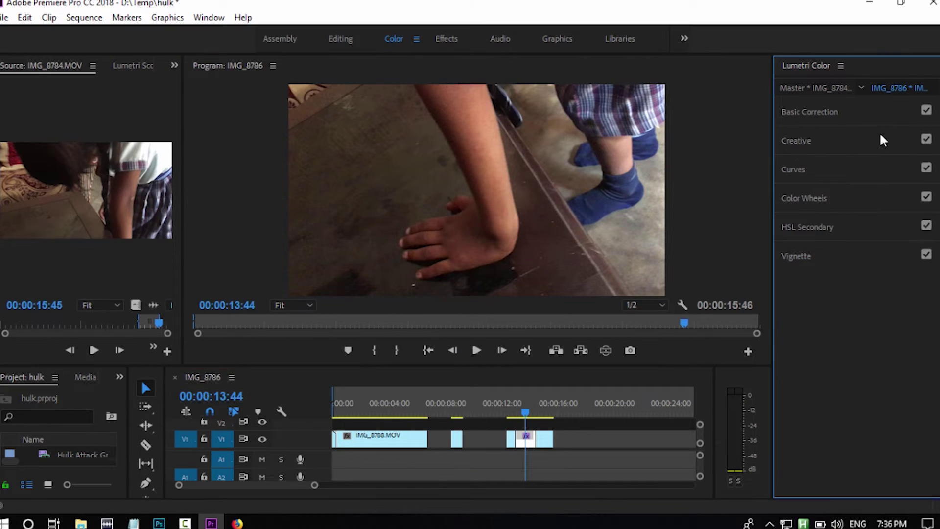
pyautogui.click(848, 228)
pyautogui.scroll(-2, 800, 348)
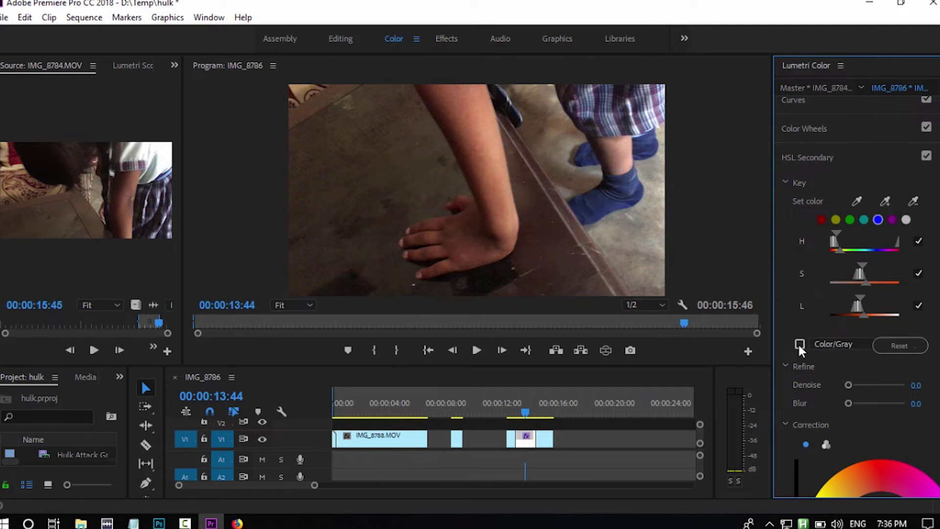
pyautogui.click(799, 344)
pyautogui.click(884, 201)
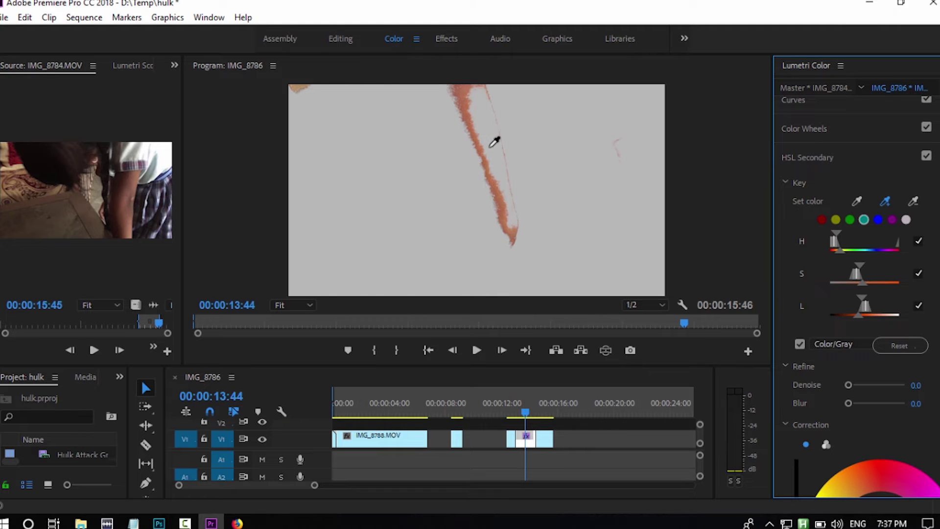
pyautogui.click(494, 141)
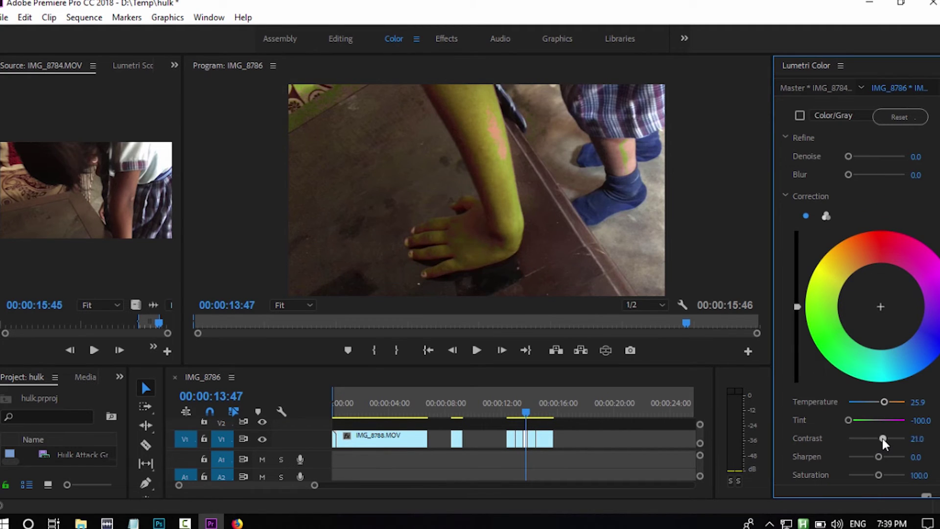
pyautogui.moveTo(883, 442); pyautogui.dragTo(873, 442)
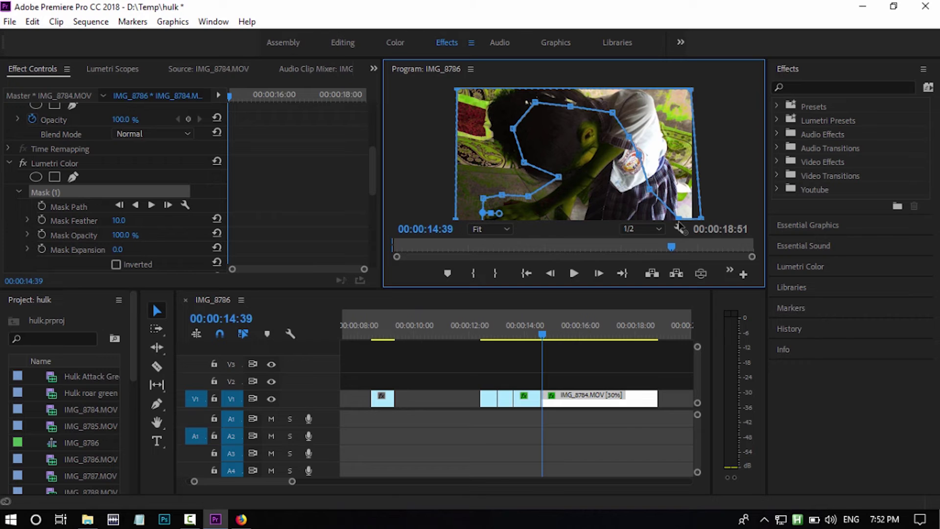
# - Play back the IMG_8784.MOV clip to check the masked green skin effect
pyautogui.press('space')
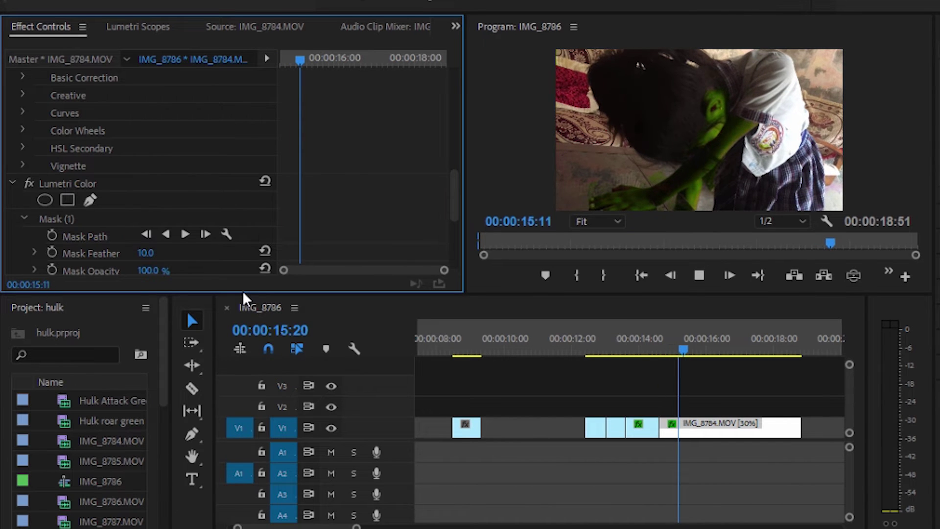